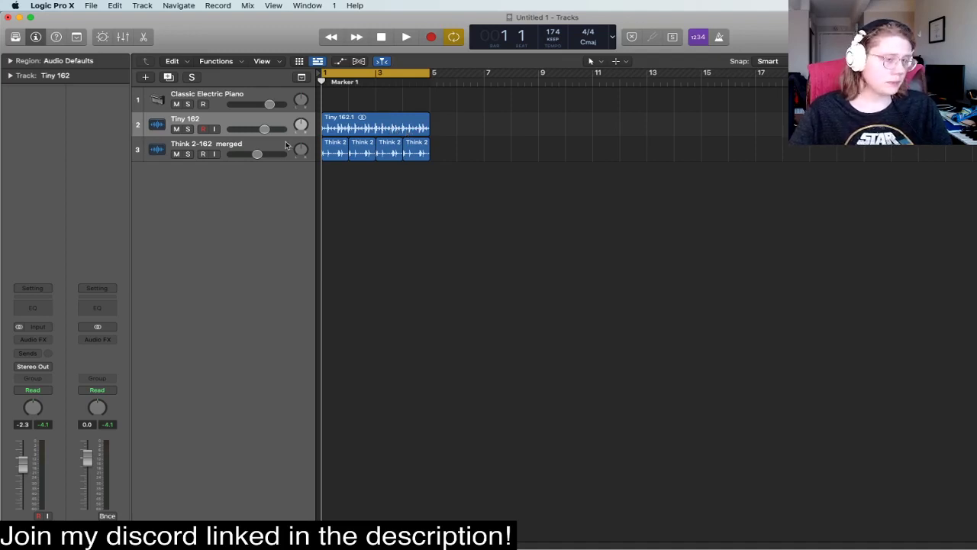
# Solo the Tiny 162 track, play it back on its own, and unsolo it.
pyautogui.click(188, 128)
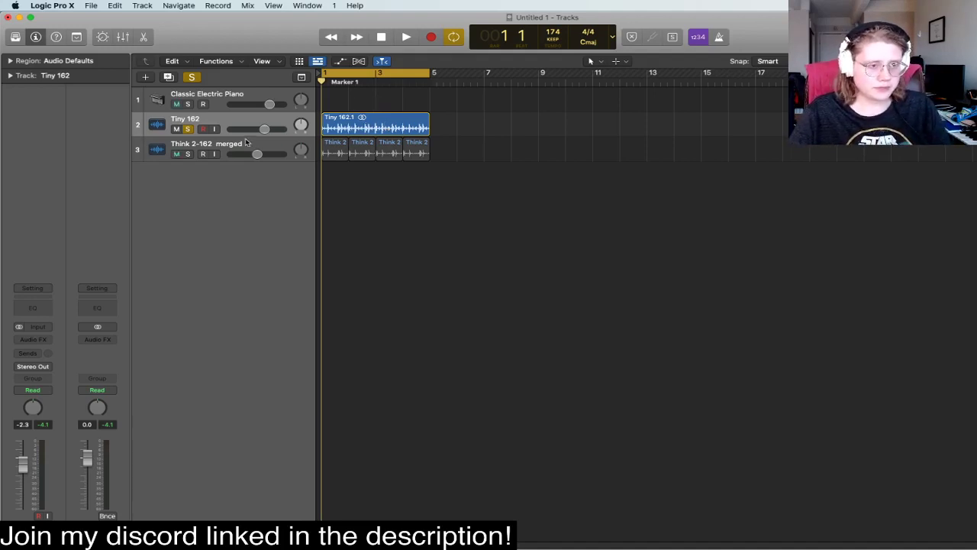
pyautogui.press('space')
pyautogui.click(188, 128)
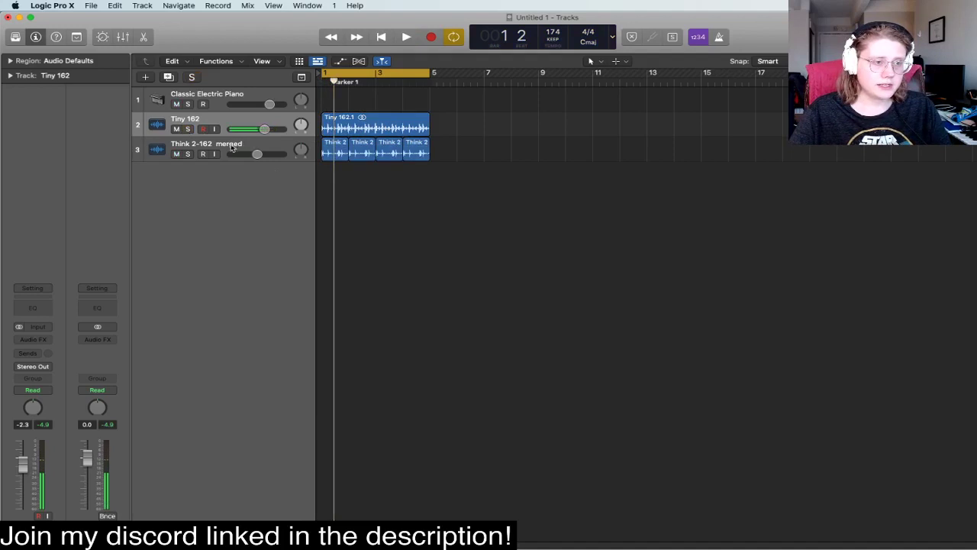
# Solo the Think 2-162 merged track and play its loops back alone.
pyautogui.click(244, 151)
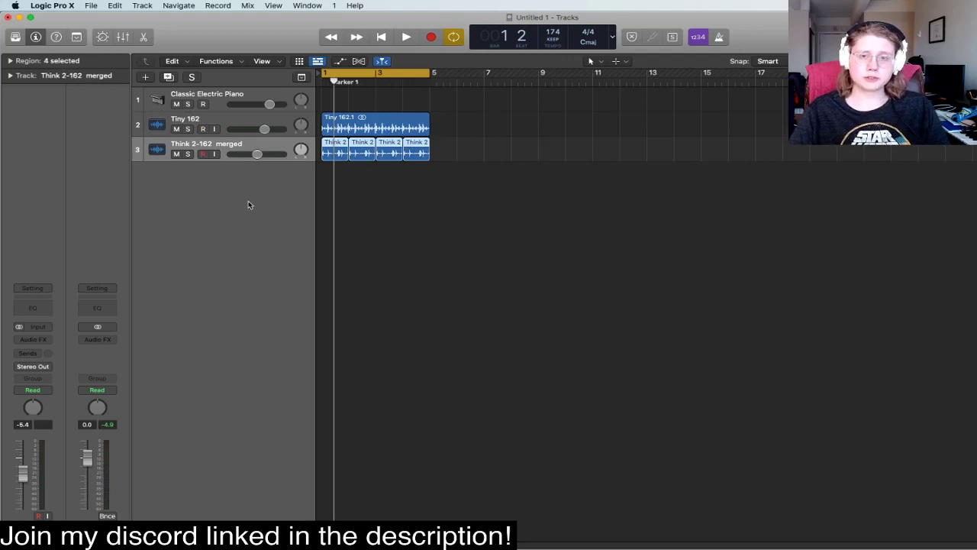
pyautogui.click(188, 154)
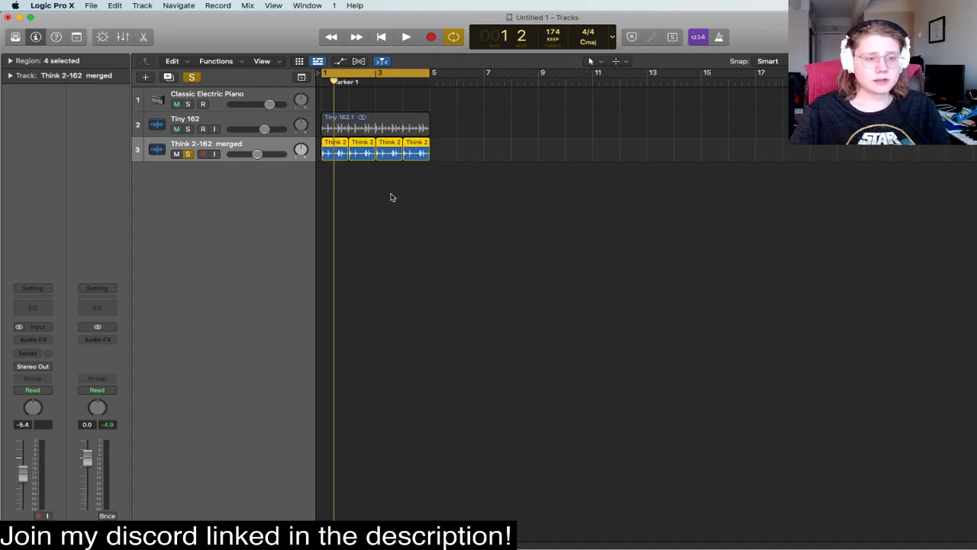
pyautogui.click(359, 190)
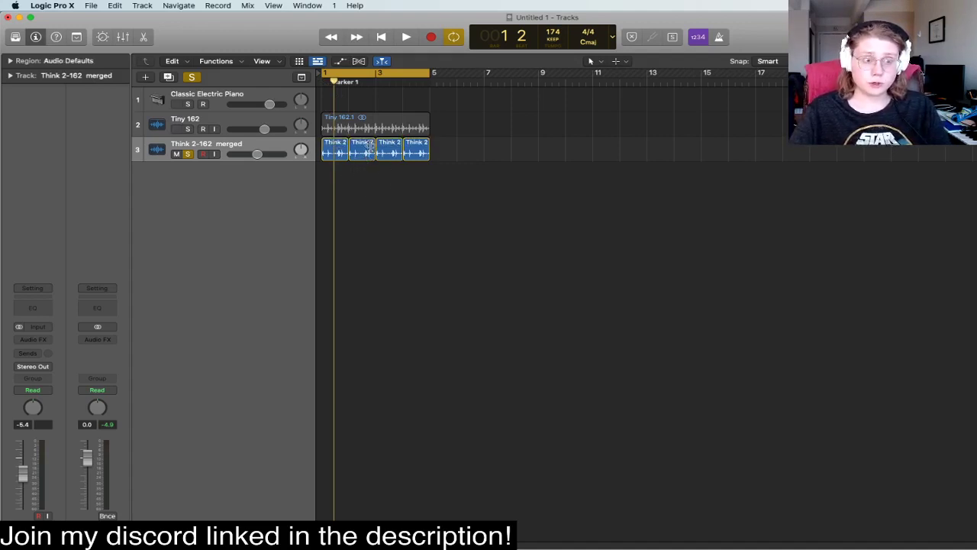
pyautogui.press('space')
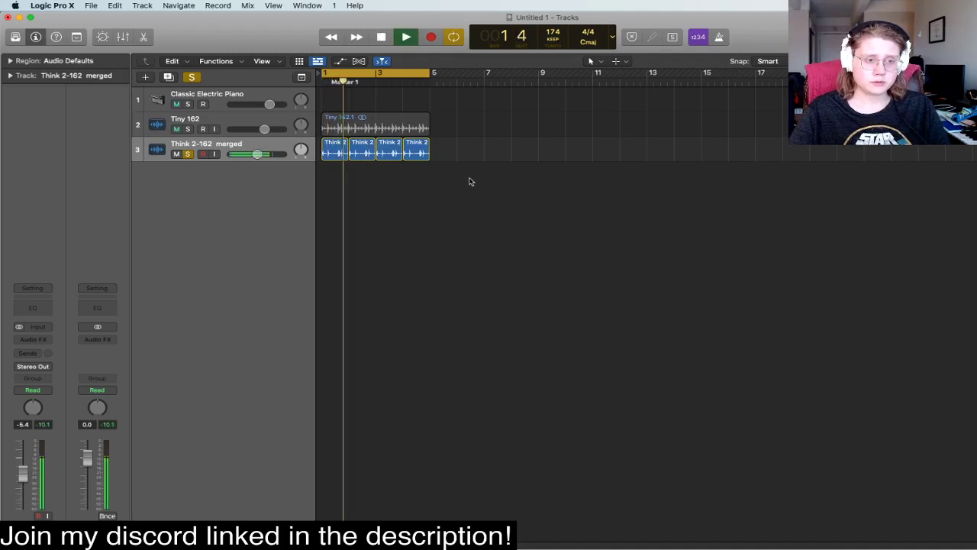
pyautogui.press('space')
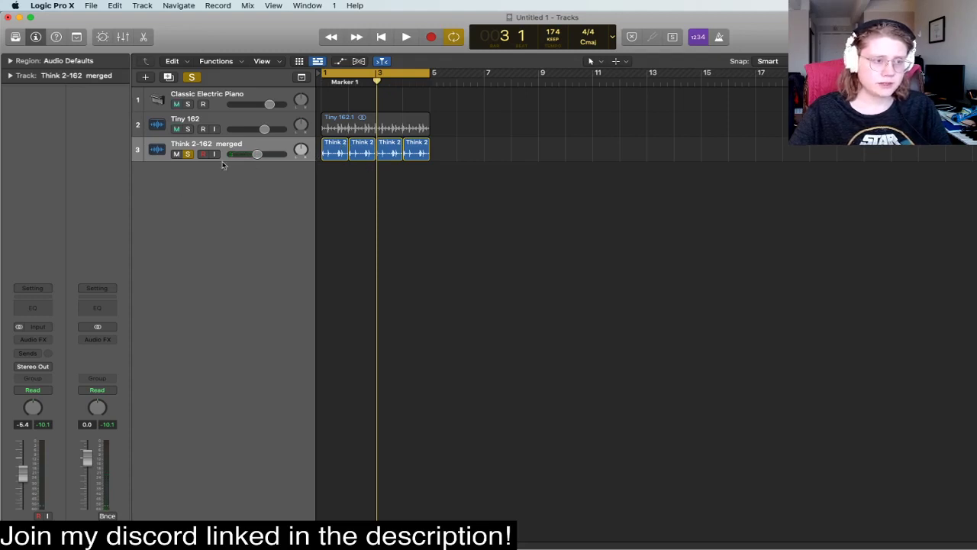
# Unsolo the Think track, play both break tracks together, and return the playhead to the start.
pyautogui.click(188, 154)
pyautogui.press('space')
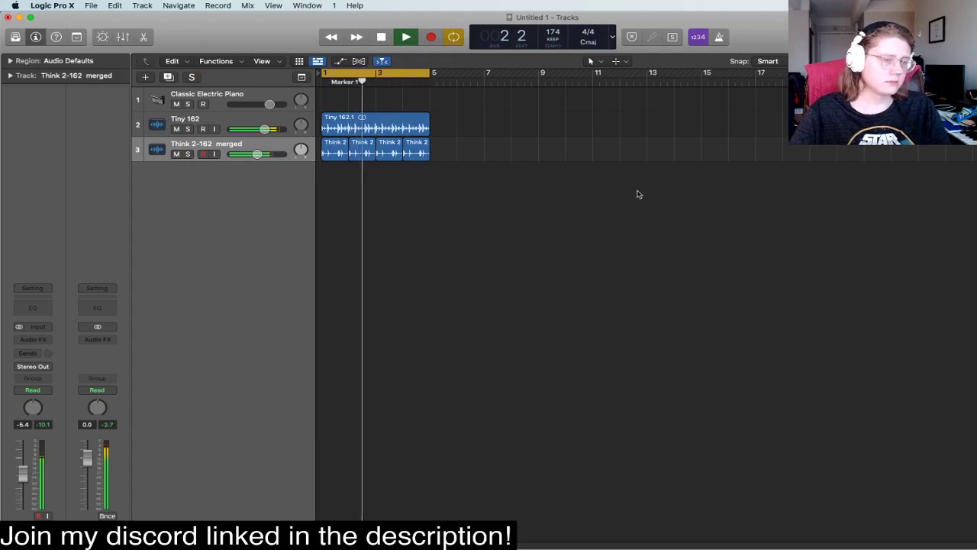
pyautogui.press('space')
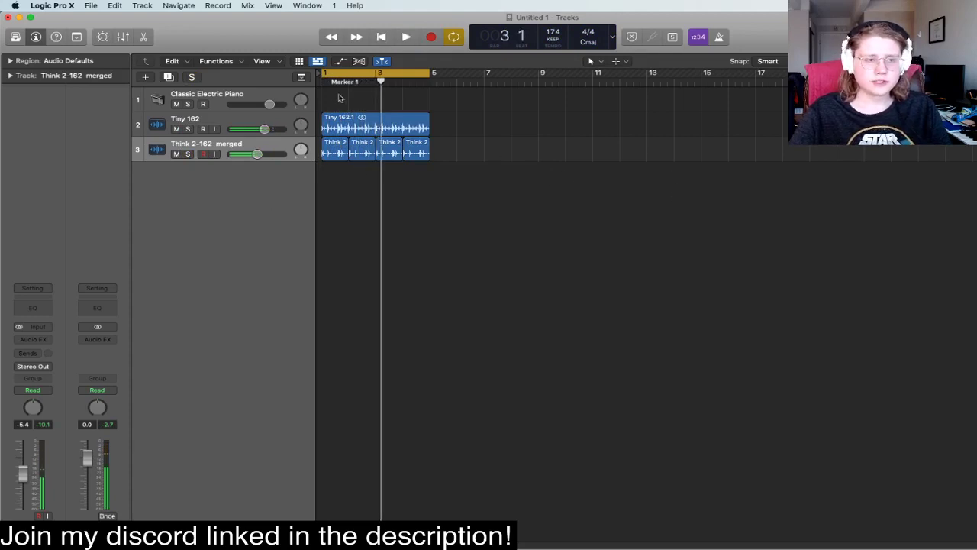
pyautogui.press('Return')
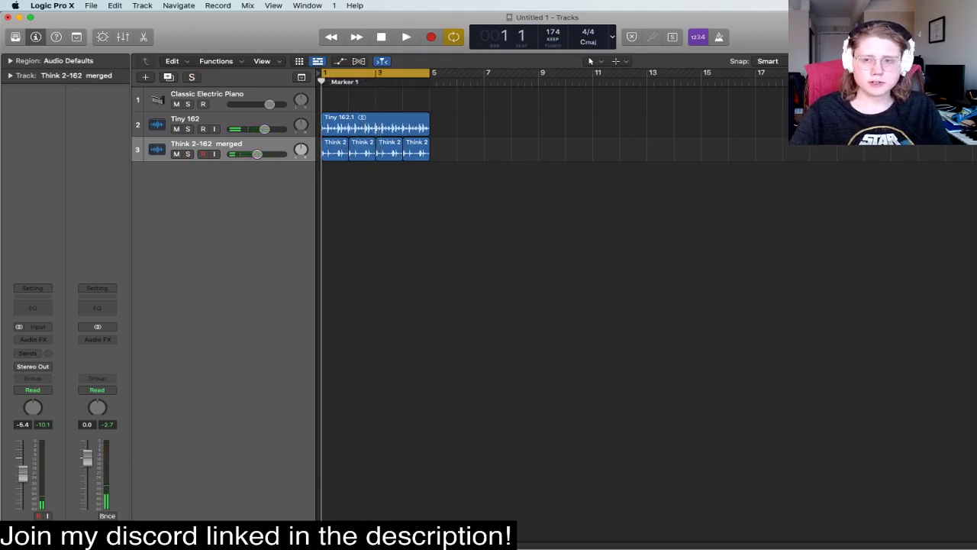
# Show the file browser and audition the Think 1-162.wav, Think 2-162 .aif, Think 3-162.wav and Think 2-162 .wav breaks.
pyautogui.click(962, 36)
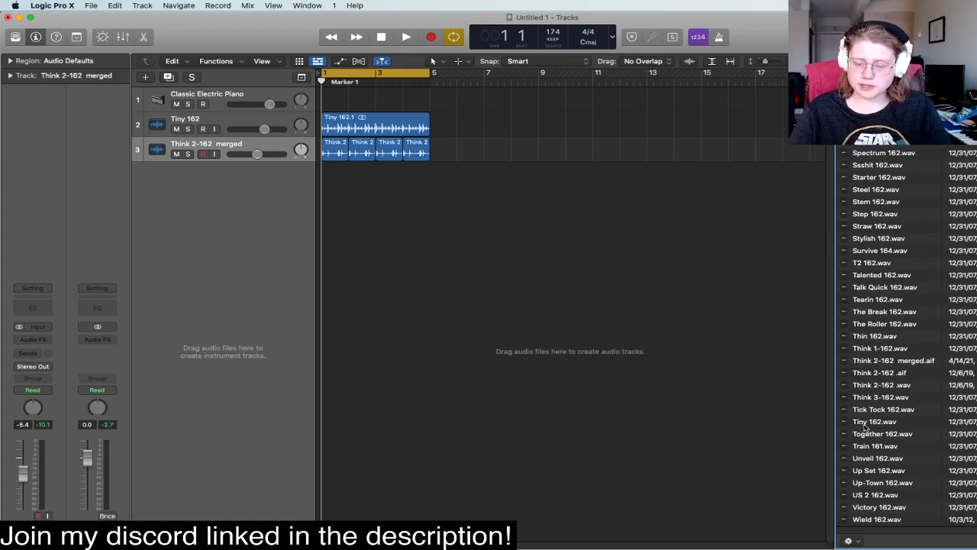
pyautogui.scroll(20, 934, 322)
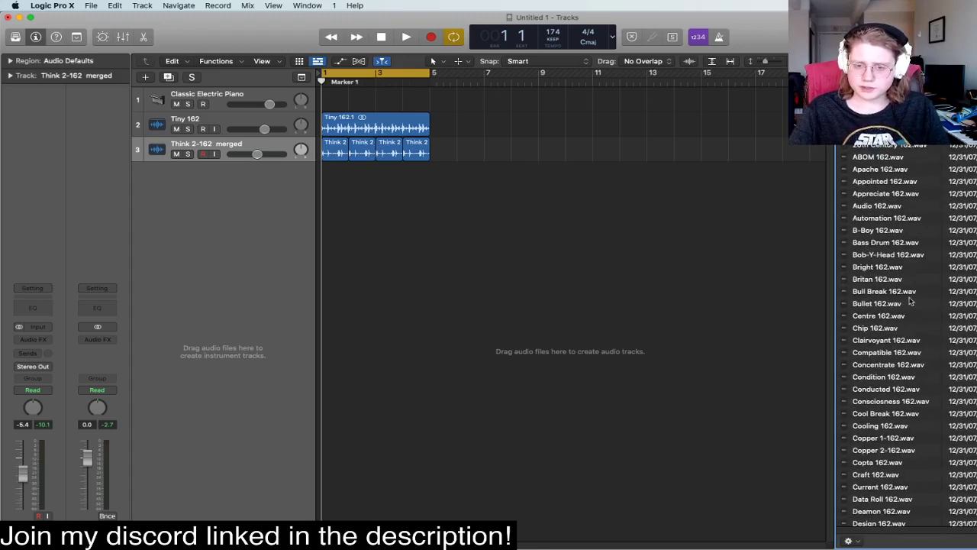
pyautogui.scroll(-20, 913, 304)
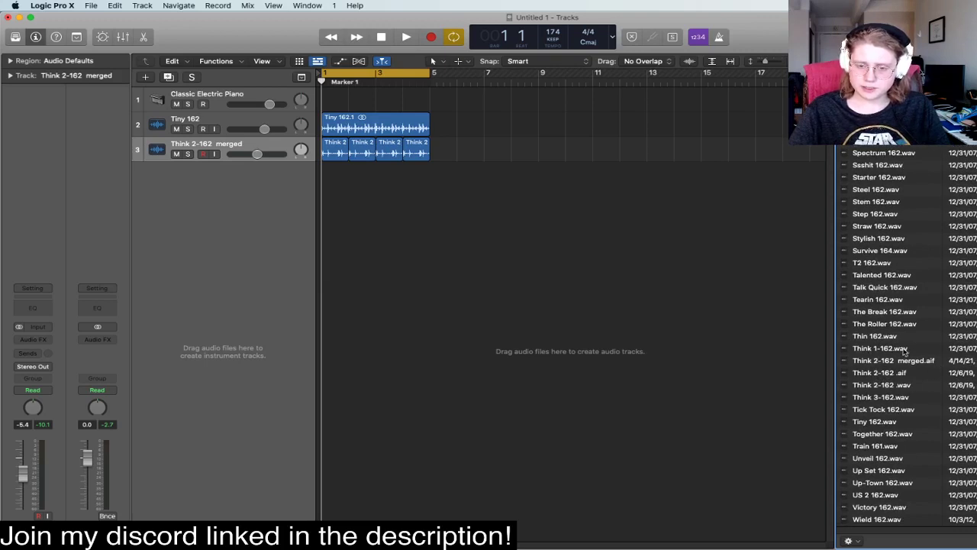
pyautogui.click(905, 349)
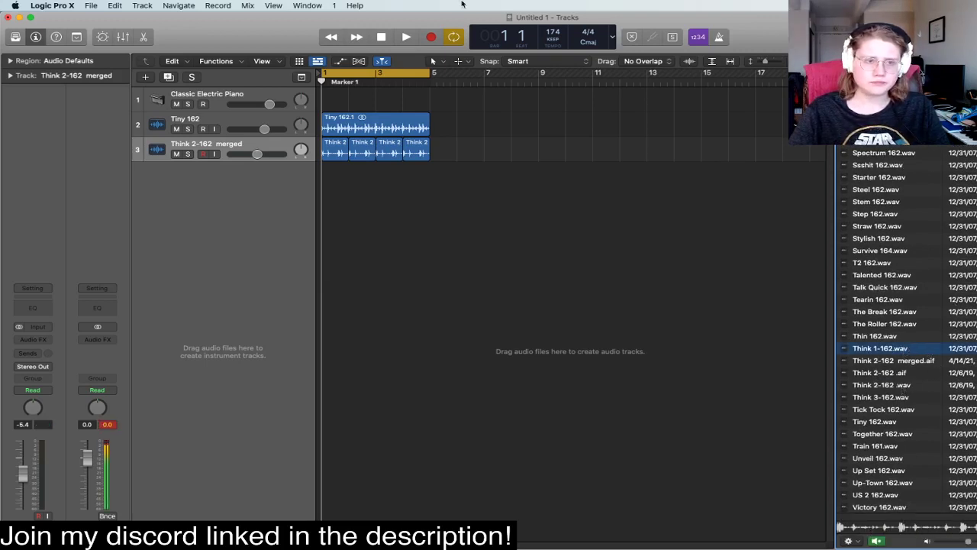
pyautogui.click(381, 36)
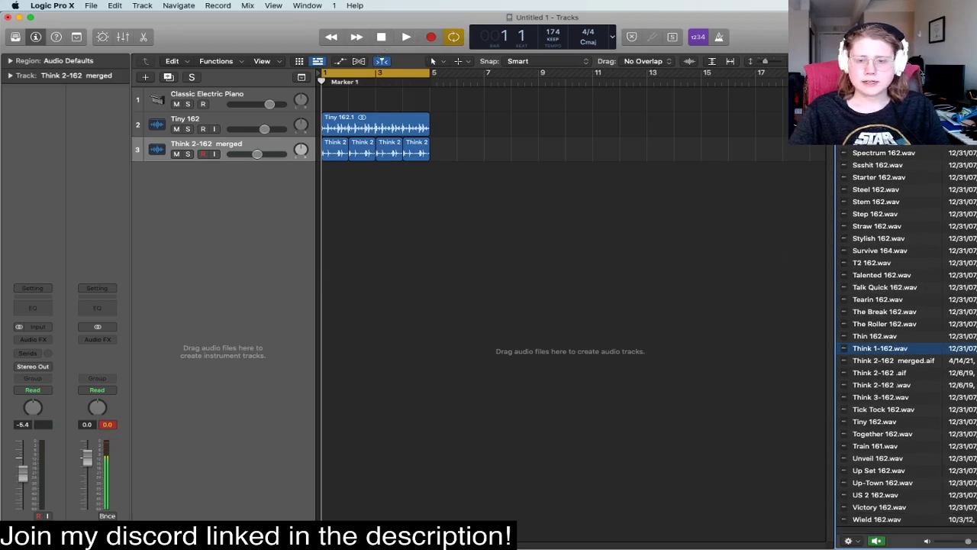
pyautogui.click(897, 374)
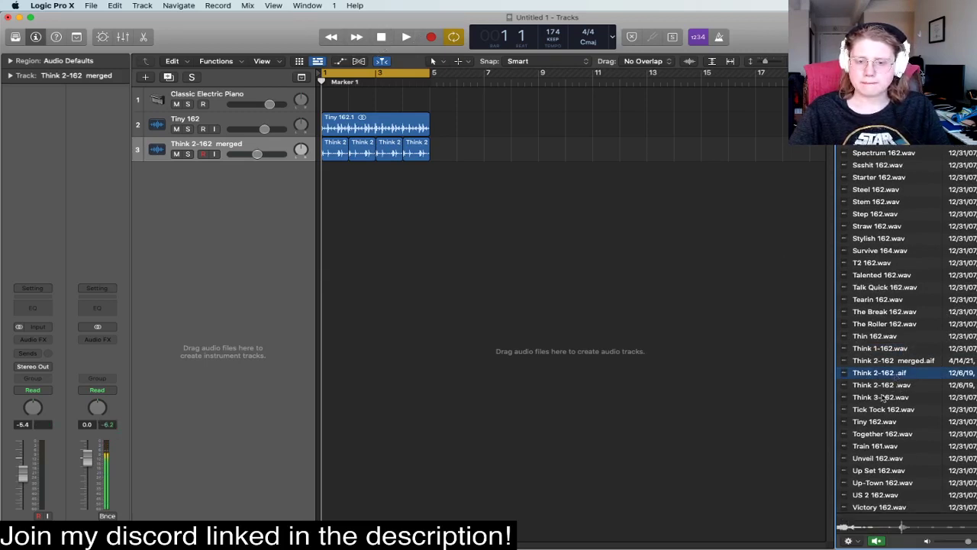
pyautogui.click(890, 399)
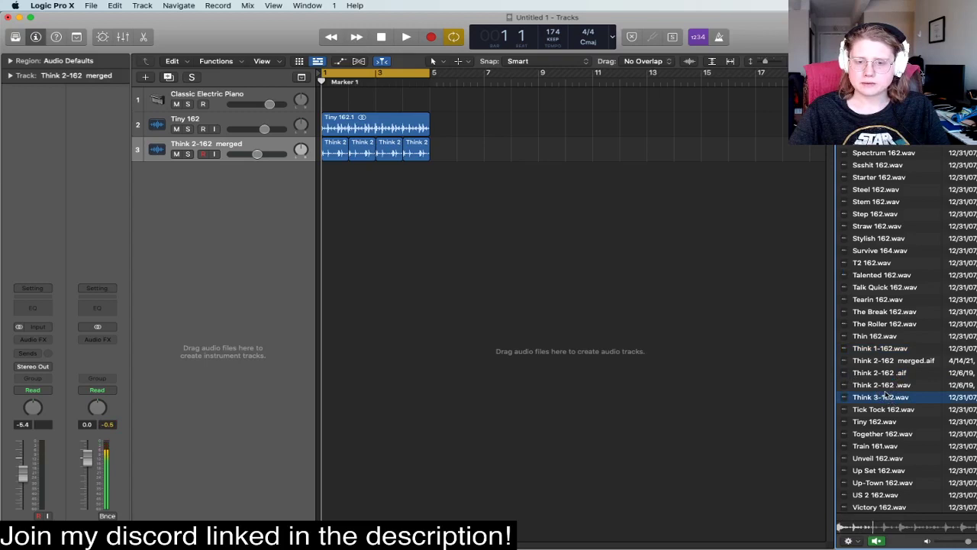
pyautogui.click(886, 386)
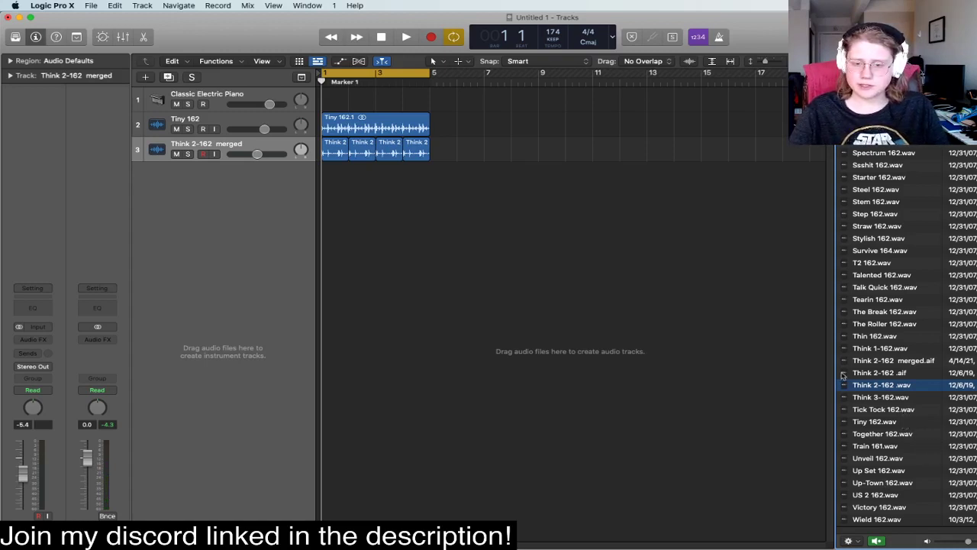
# Browse the breaks folder and audition The Break 162.wav and The Roller 162.wav.
pyautogui.scroll(20, 889, 264)
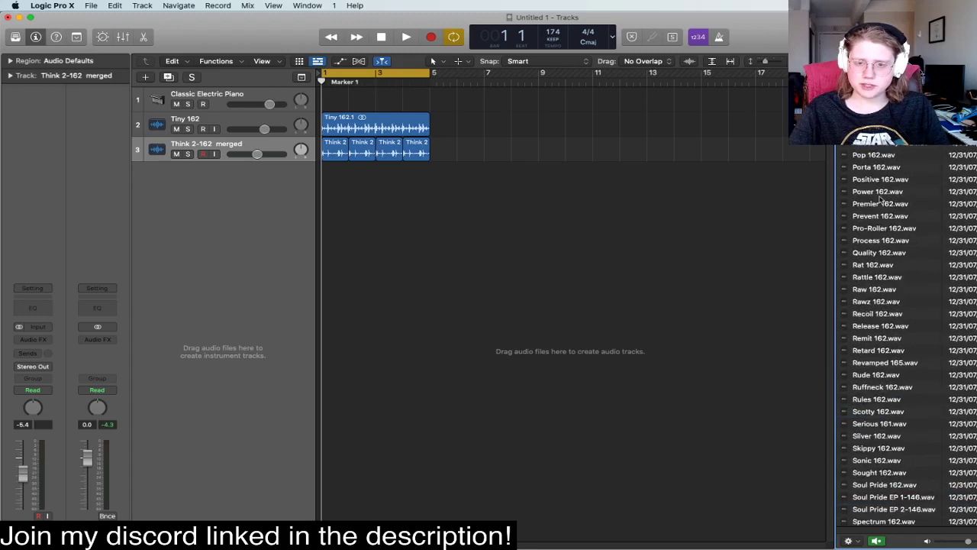
pyautogui.scroll(10, 908, 217)
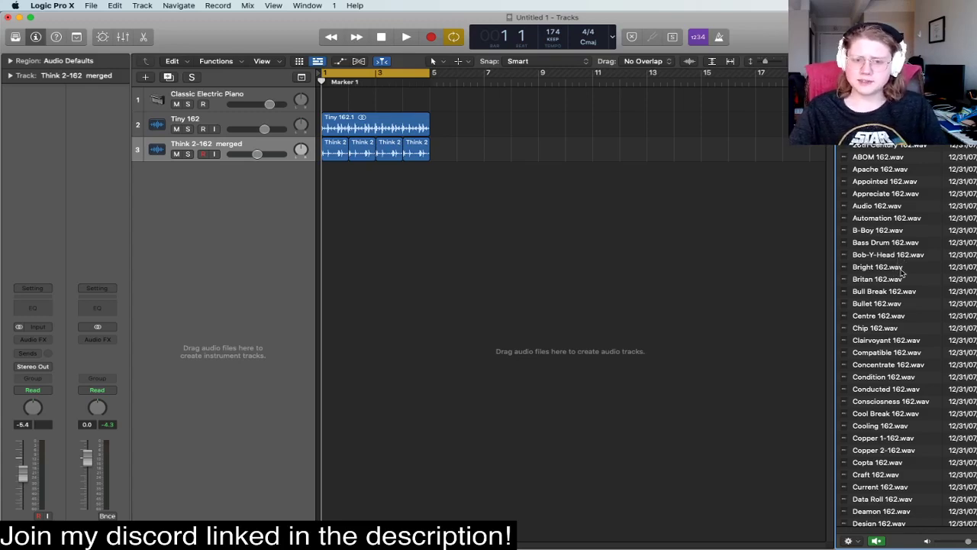
pyautogui.scroll(-15, 903, 306)
pyautogui.scroll(-10, 902, 325)
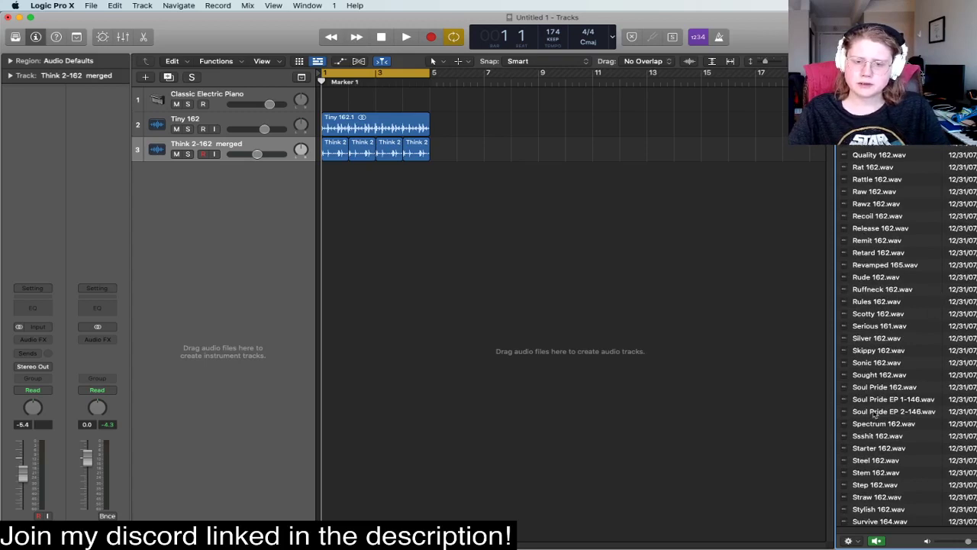
pyautogui.scroll(-4, 921, 399)
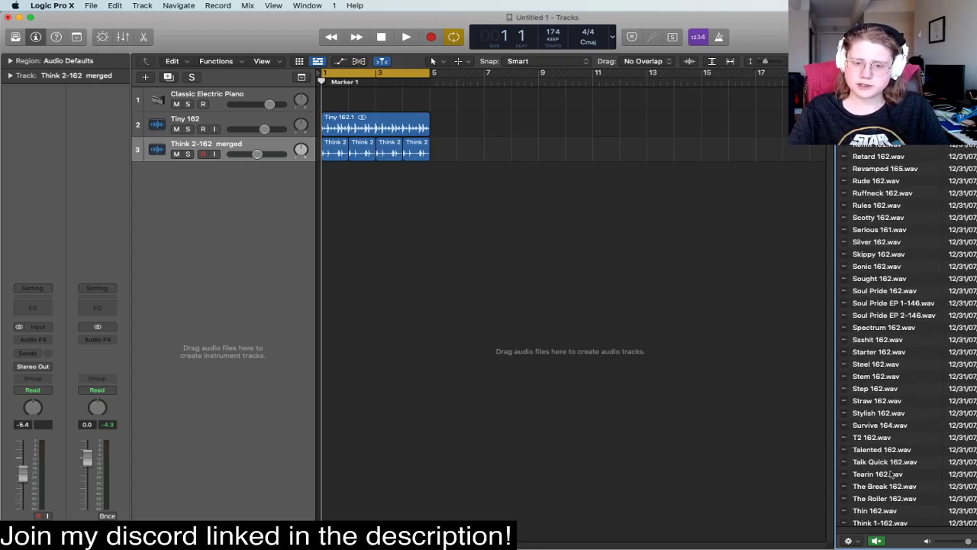
pyautogui.scroll(-1, 908, 496)
pyautogui.click(882, 484)
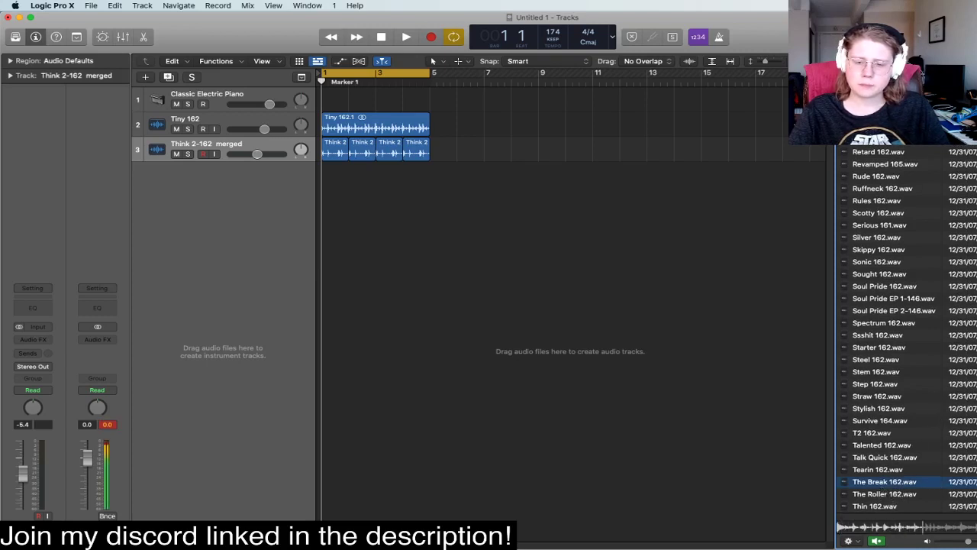
pyautogui.click(383, 38)
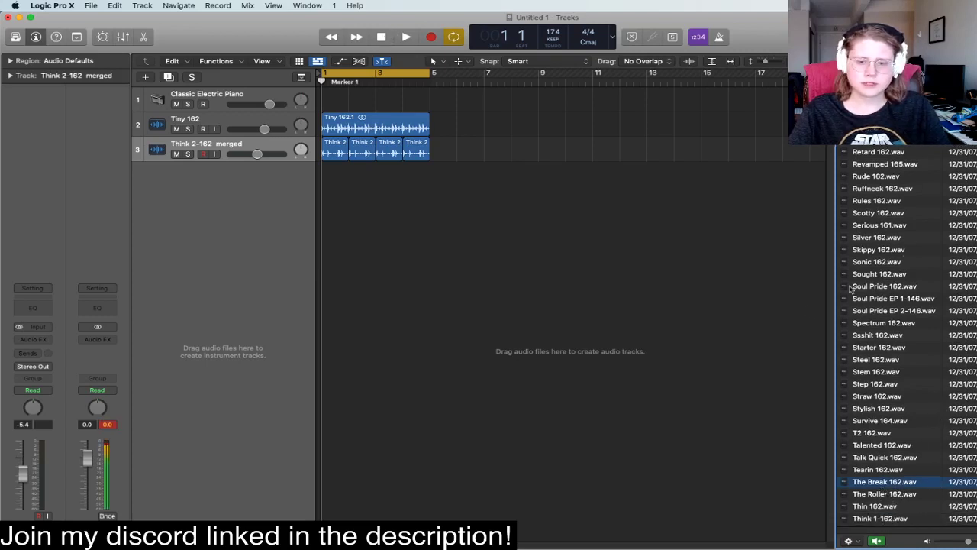
pyautogui.click(906, 494)
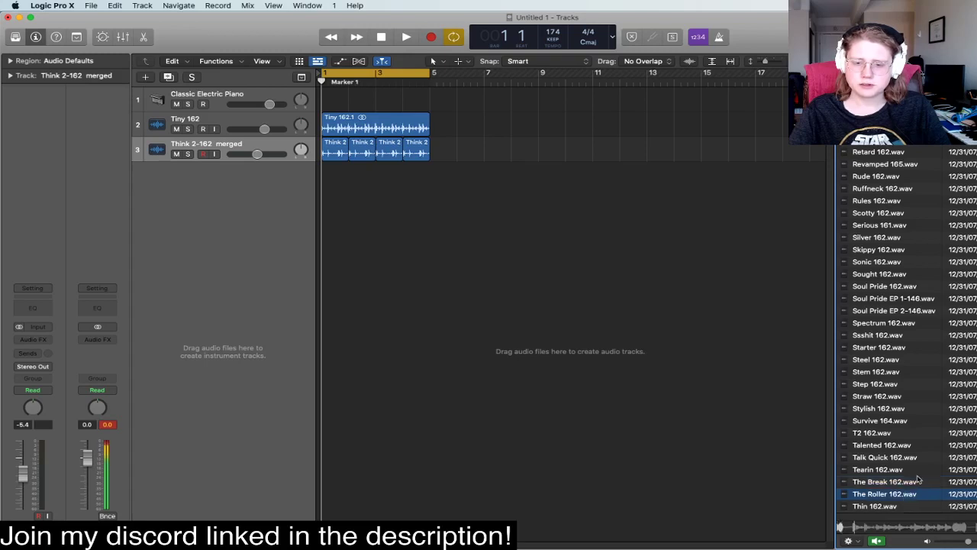
# Audition the Thin 162, Together 162, Train 161, Unveil 162 and Up Set 162 breaks.
pyautogui.scroll(-3, 904, 474)
pyautogui.click(880, 434)
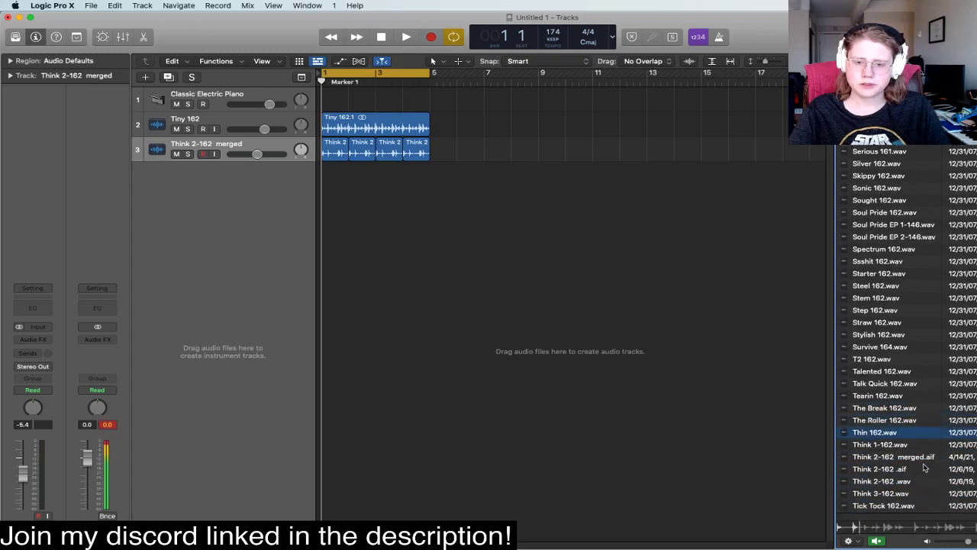
pyautogui.scroll(-3, 920, 465)
pyautogui.click(880, 449)
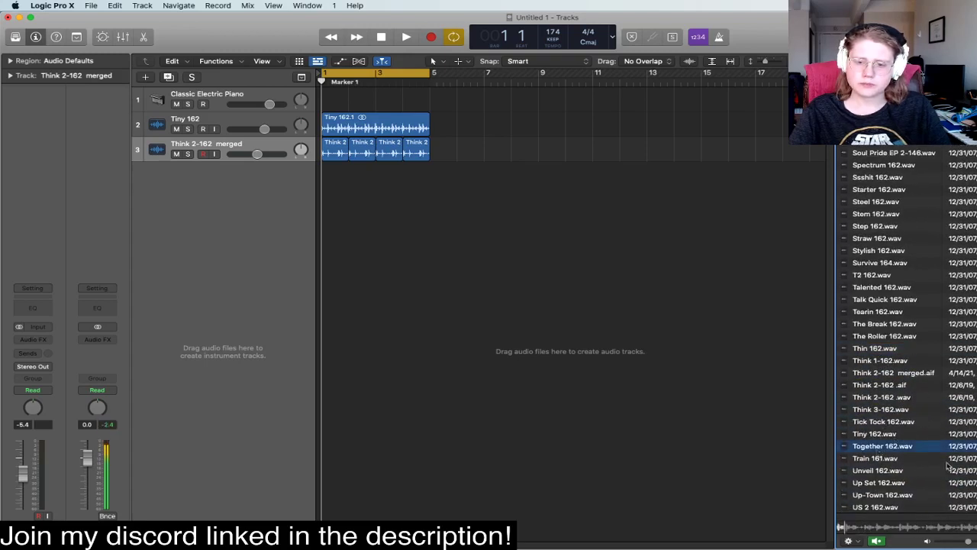
pyautogui.click(878, 460)
pyautogui.click(884, 471)
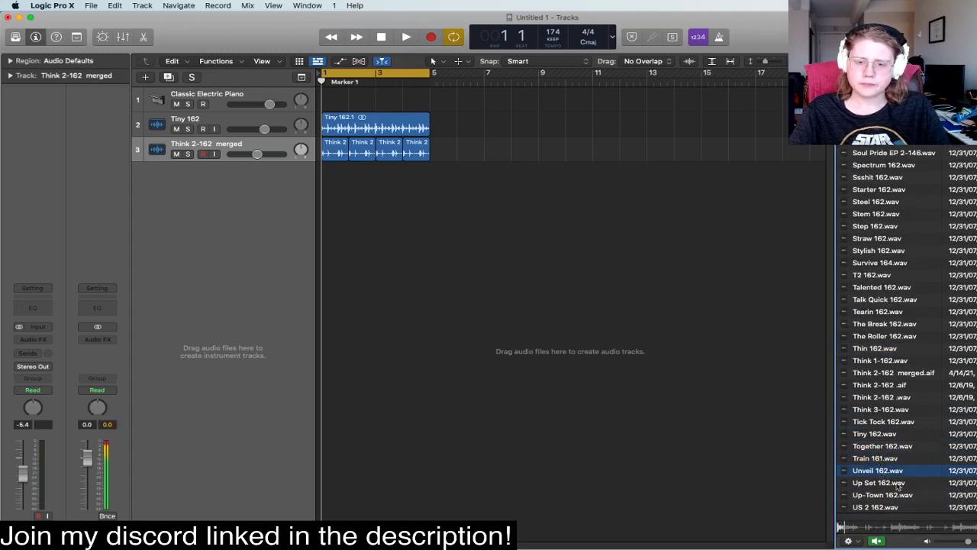
pyautogui.click(893, 485)
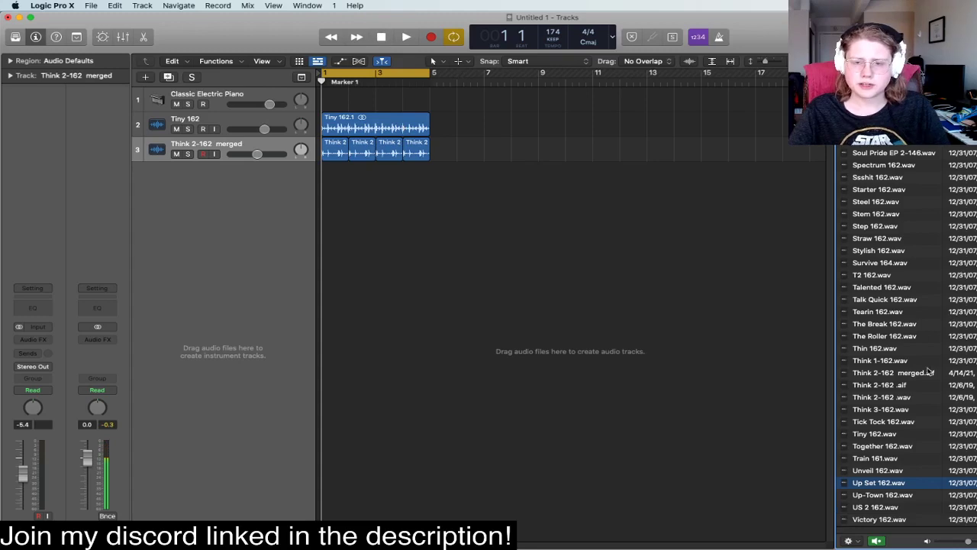
# Open the LNZ_DRUM_LPS folder in the LM Lenzman pack's LNZ_WAV_LOOPS and audition LNZ_170_Calligraphy_Drums_2.wav and LNZ_170_Shadowplay_Drums_1.wav.
pyautogui.scroll(10, 933, 375)
pyautogui.scroll(15, 933, 375)
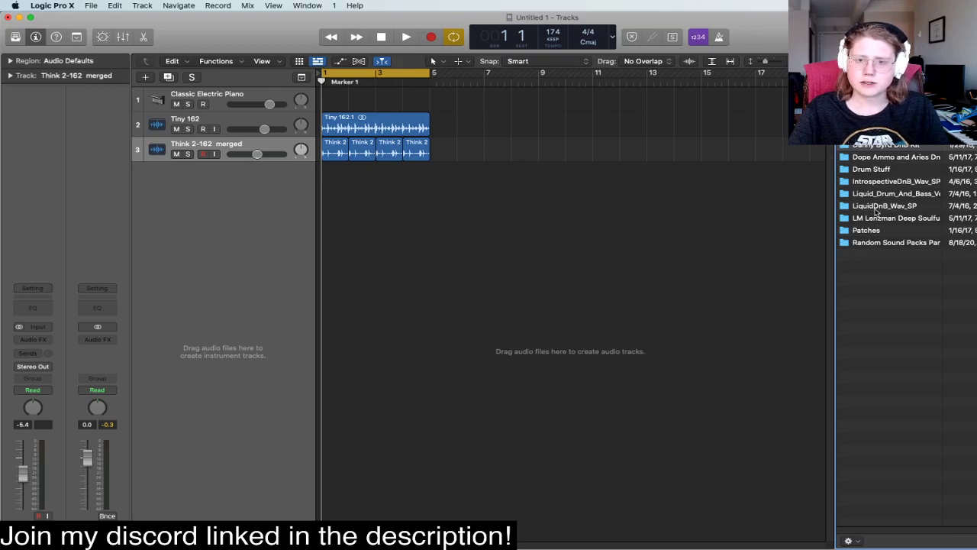
pyautogui.doubleClick(875, 218)
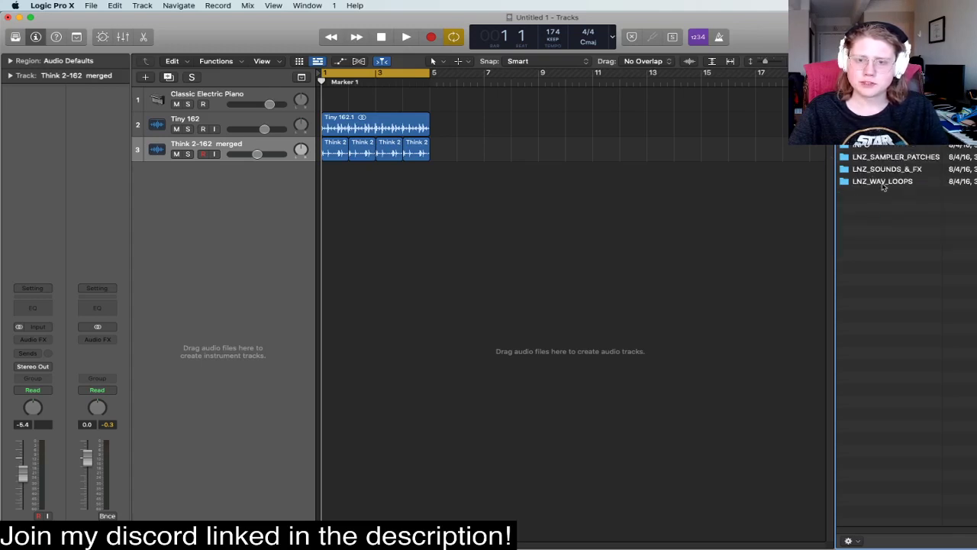
pyautogui.doubleClick(883, 182)
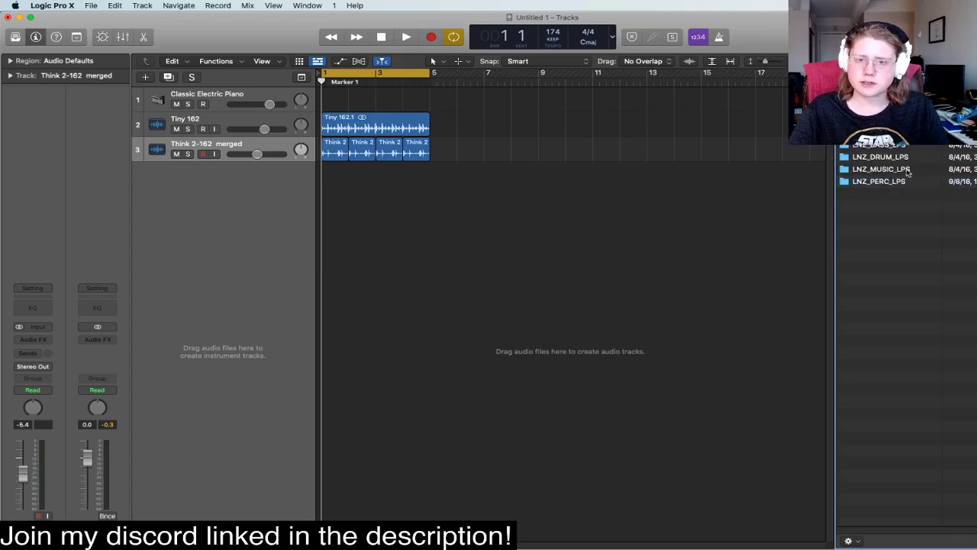
pyautogui.doubleClick(878, 157)
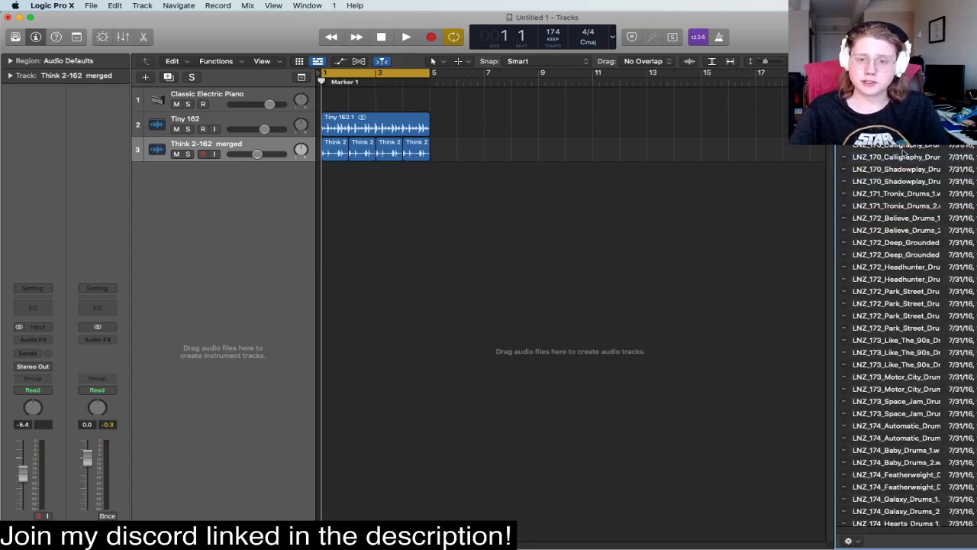
pyautogui.click(905, 156)
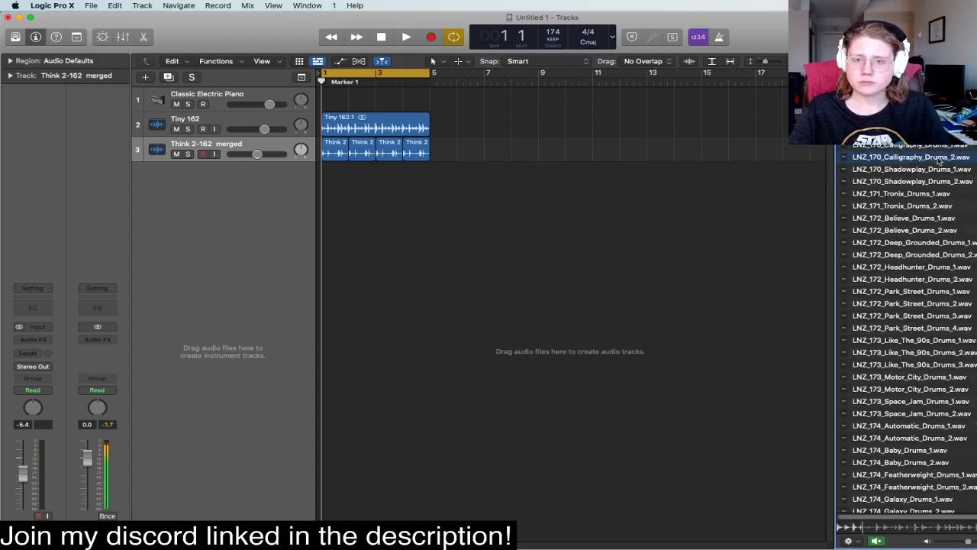
pyautogui.press('Down')
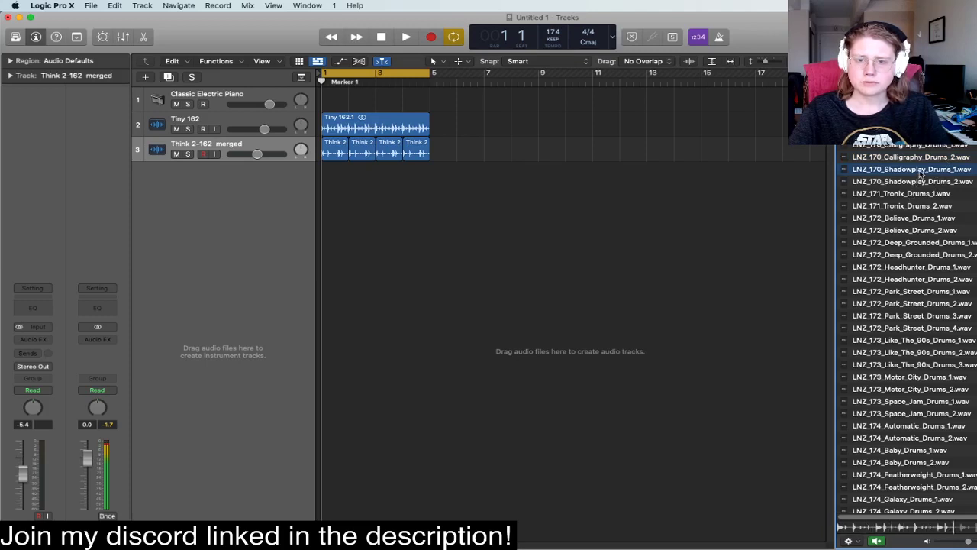
# Add LNZ_170_Shadowplay_Drums_1.wav on a new track starting at bar 1 and mute the Think 2-162 merged track.
pyautogui.moveTo(922, 174); pyautogui.dragTo(326, 182)
pyautogui.click(175, 154)
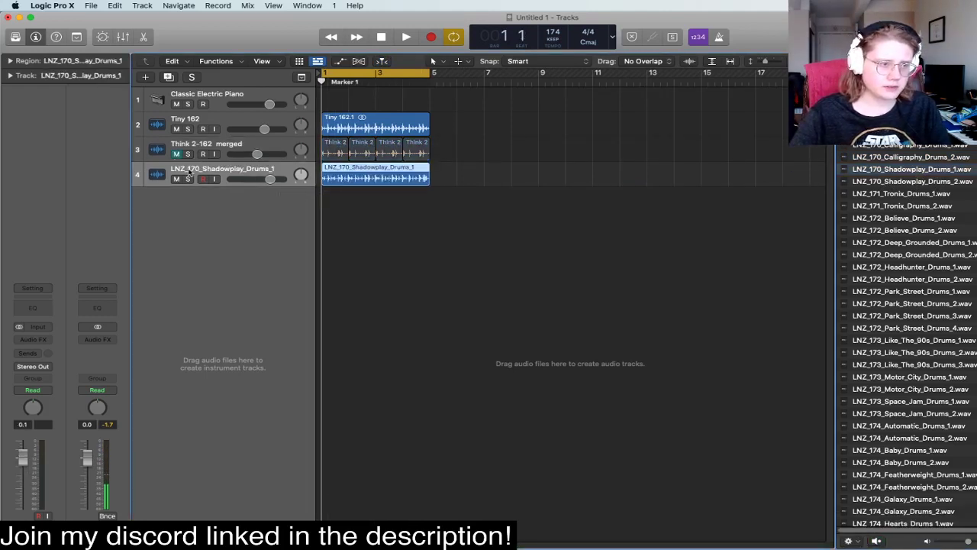
# Time-stretch the LNZ_170_Shadowplay_Drums_1 region's length to the nearest bar, and close the audio editor and file browser.
pyautogui.doubleClick(353, 179)
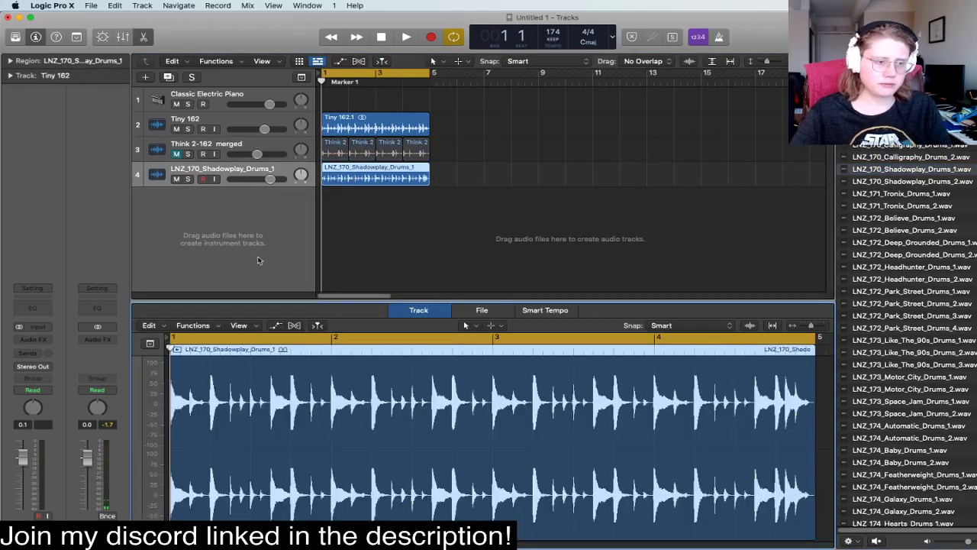
pyautogui.click(149, 326)
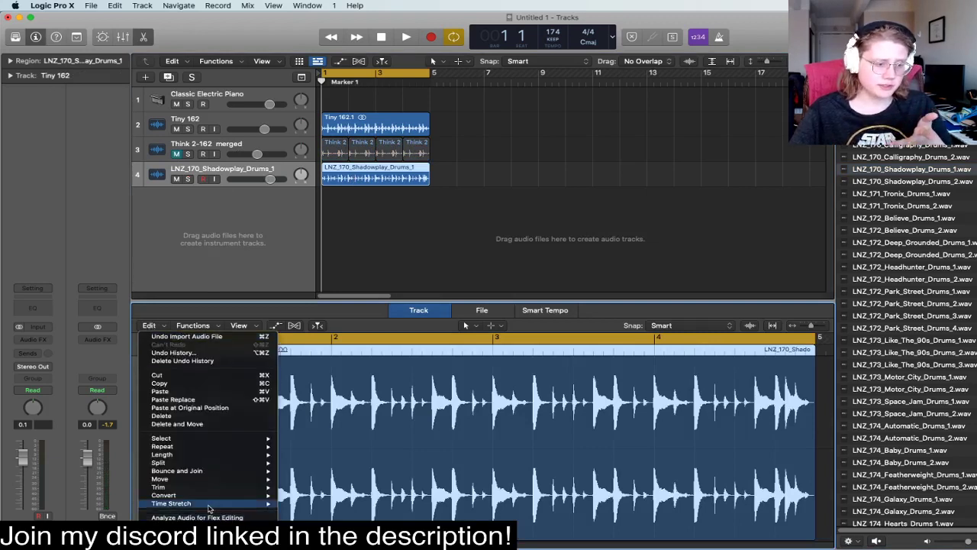
pyautogui.moveTo(211, 506)
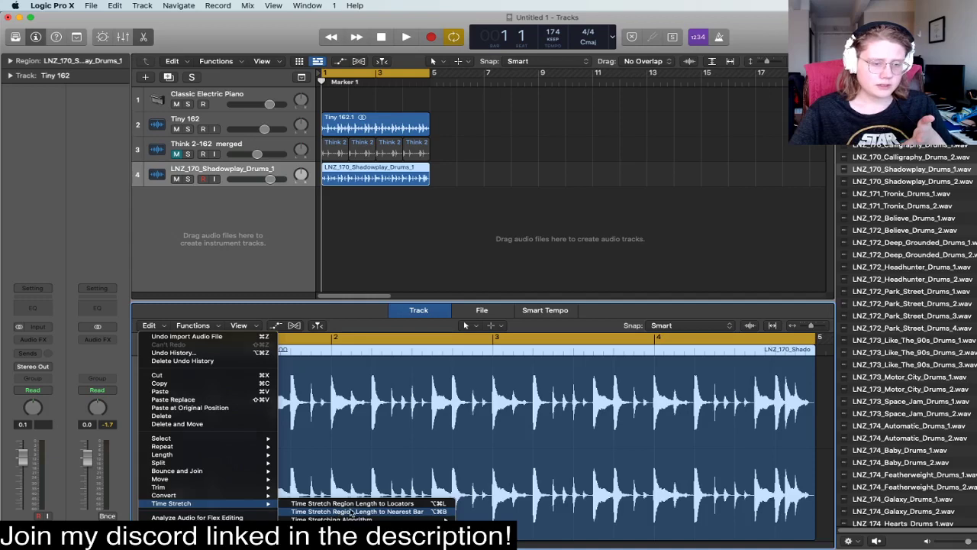
pyautogui.click(352, 511)
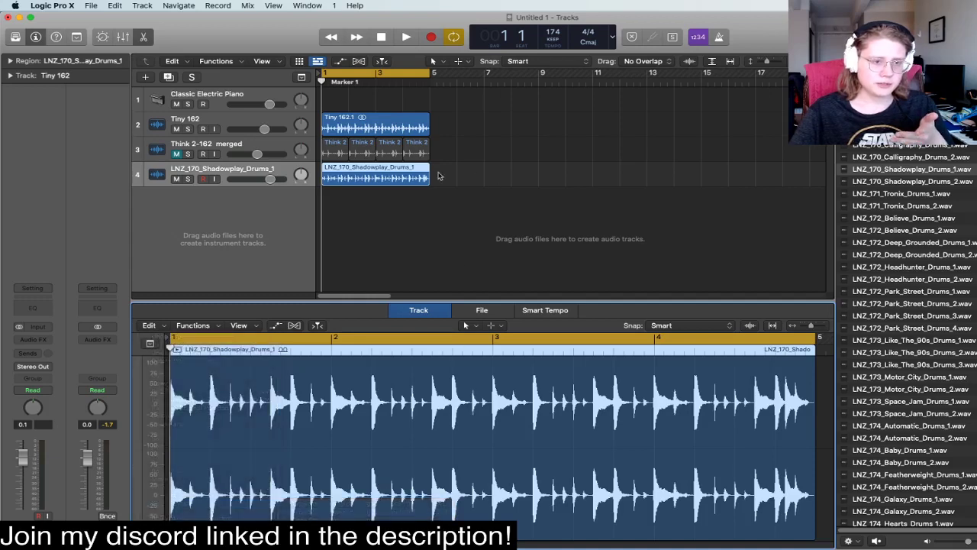
pyautogui.click(142, 39)
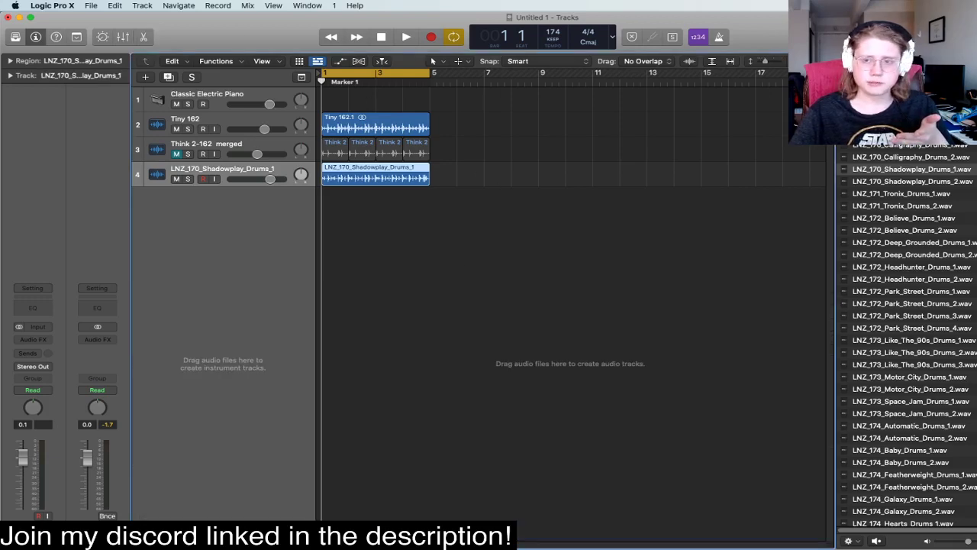
pyautogui.press('f')
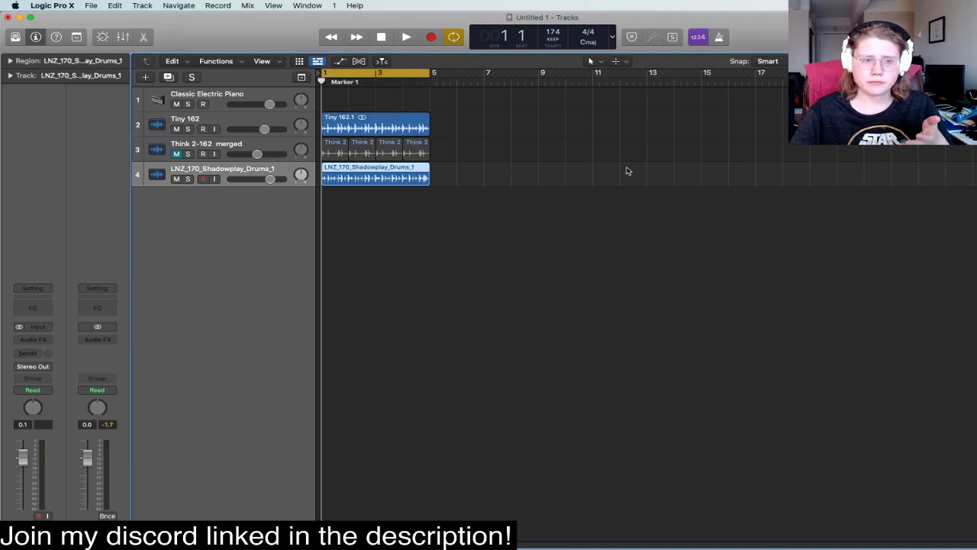
# Solo the LNZ_170_Shadowplay_Drums_1 track, lower its volume to -4.0 dB and play it.
pyautogui.click(188, 179)
pyautogui.moveTo(271, 178); pyautogui.dragTo(259, 179)
pyautogui.press('space')
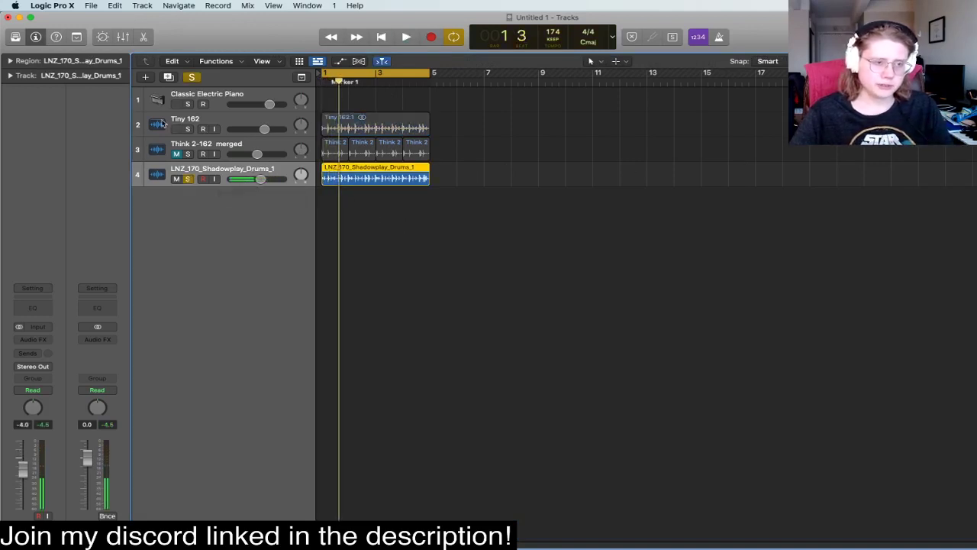
# Unsolo the LNZ_170_Shadowplay_Drums_1 track and play the loop layered with the Tiny 162 break.
pyautogui.click(188, 179)
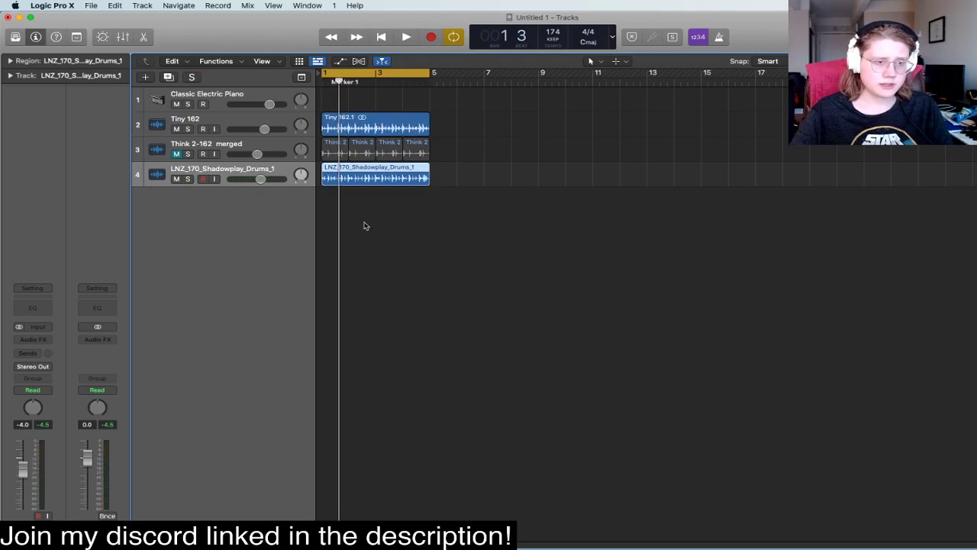
pyautogui.press('space')
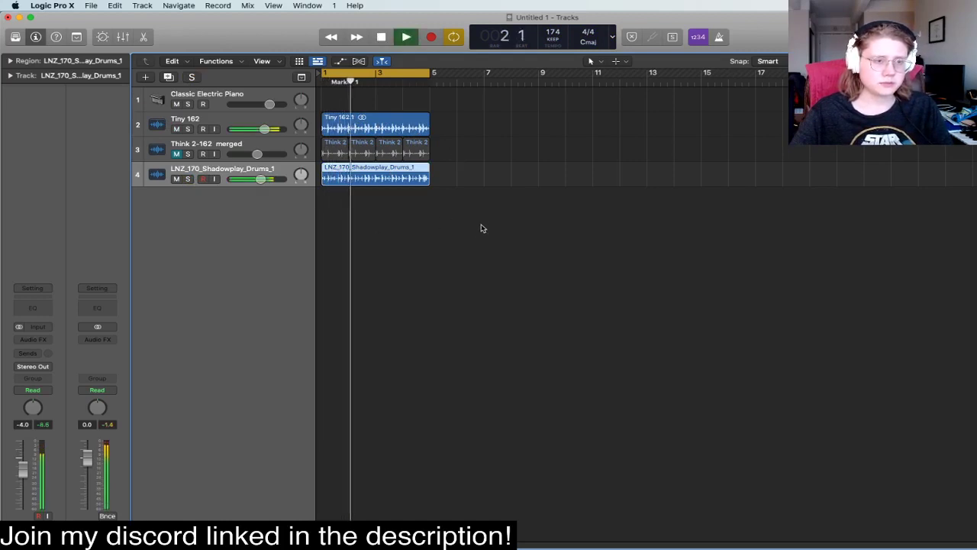
pyautogui.press('space')
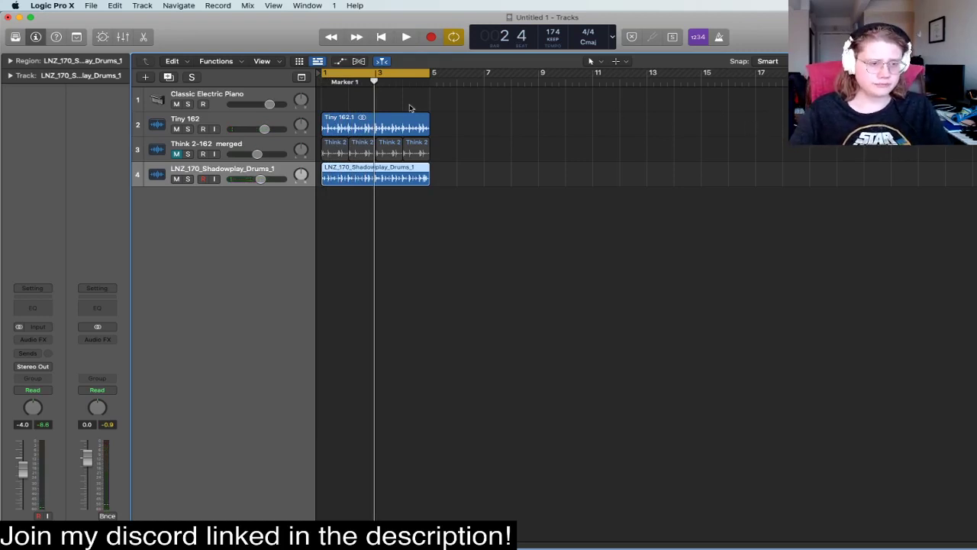
# Move the Tiny 162 track below the Think 2-162 merged track and select the Tiny 162 and Shadowplay regions together.
pyautogui.moveTo(222, 137); pyautogui.dragTo(221, 154)
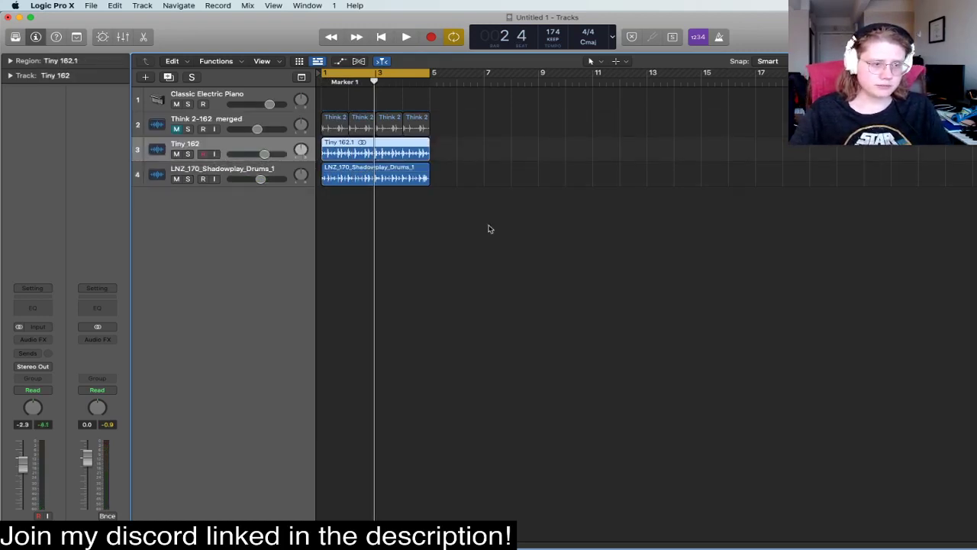
pyautogui.moveTo(507, 219); pyautogui.dragTo(327, 149)
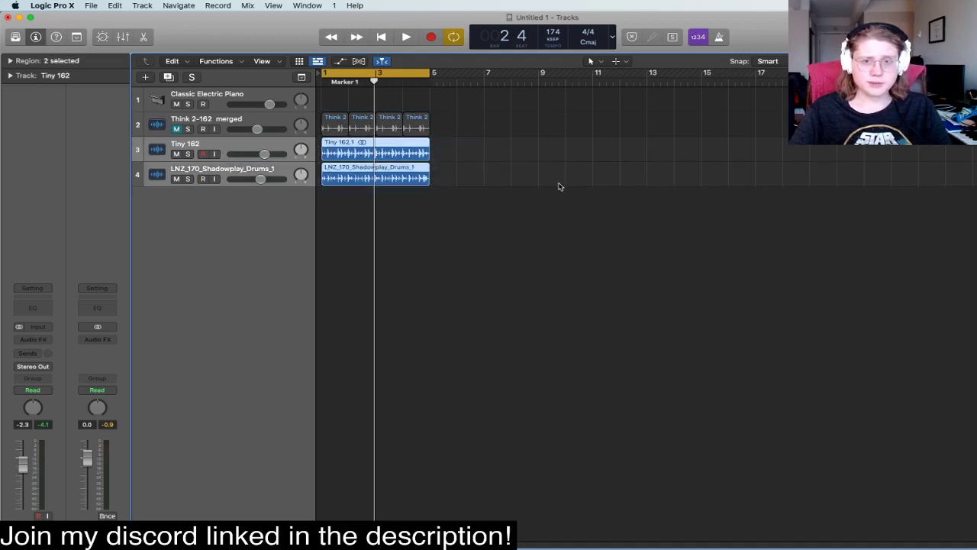
pyautogui.moveTo(495, 221); pyautogui.dragTo(303, 158)
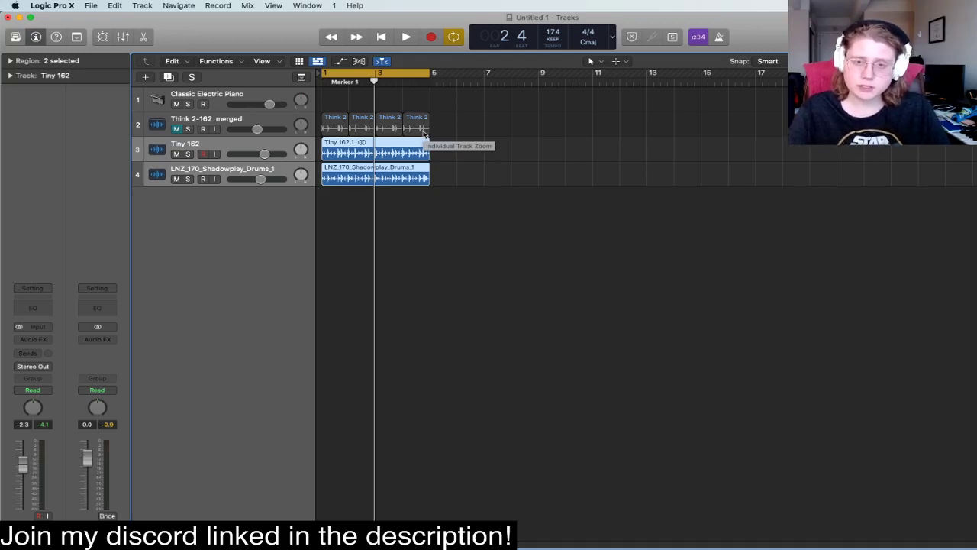
pyautogui.click(489, 205)
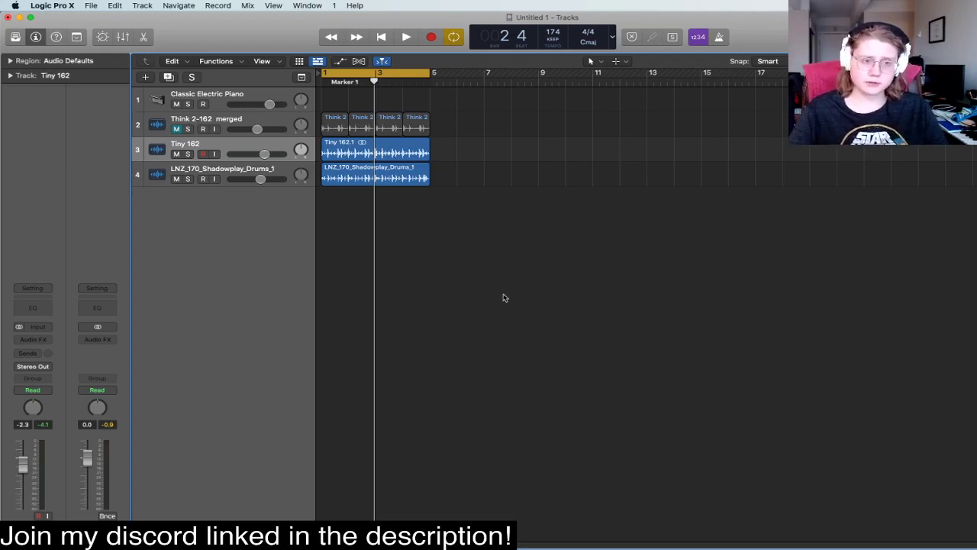
pyautogui.moveTo(483, 246); pyautogui.dragTo(319, 136)
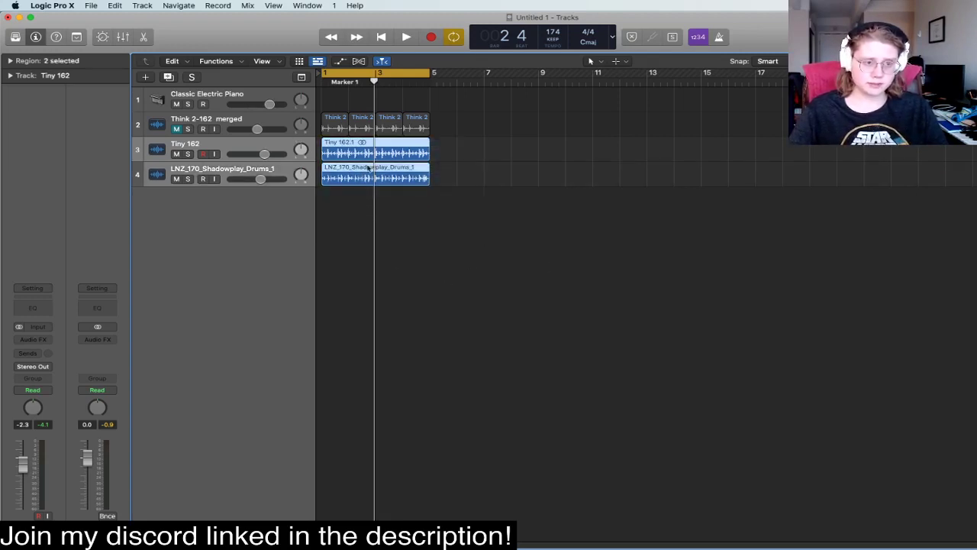
pyautogui.click(489, 256)
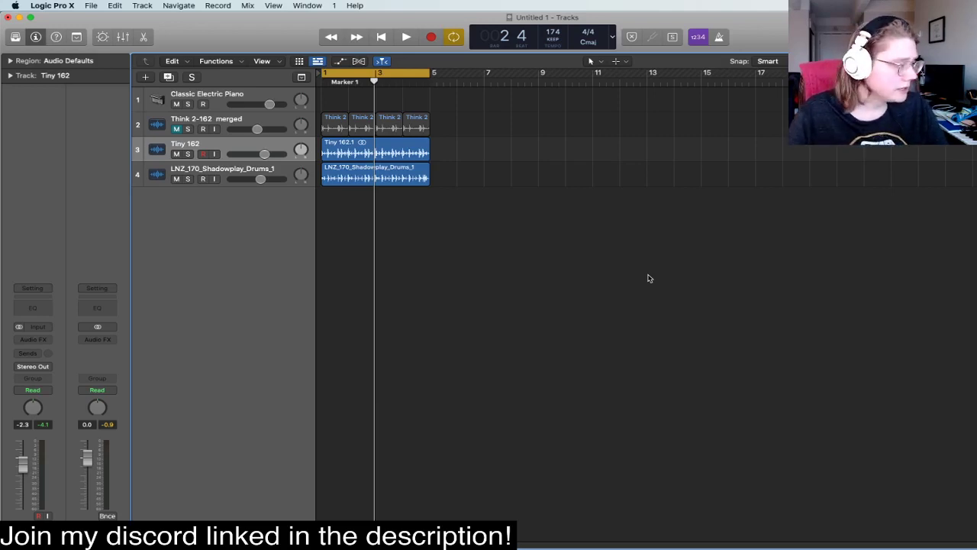
pyautogui.moveTo(548, 197); pyautogui.dragTo(424, 229)
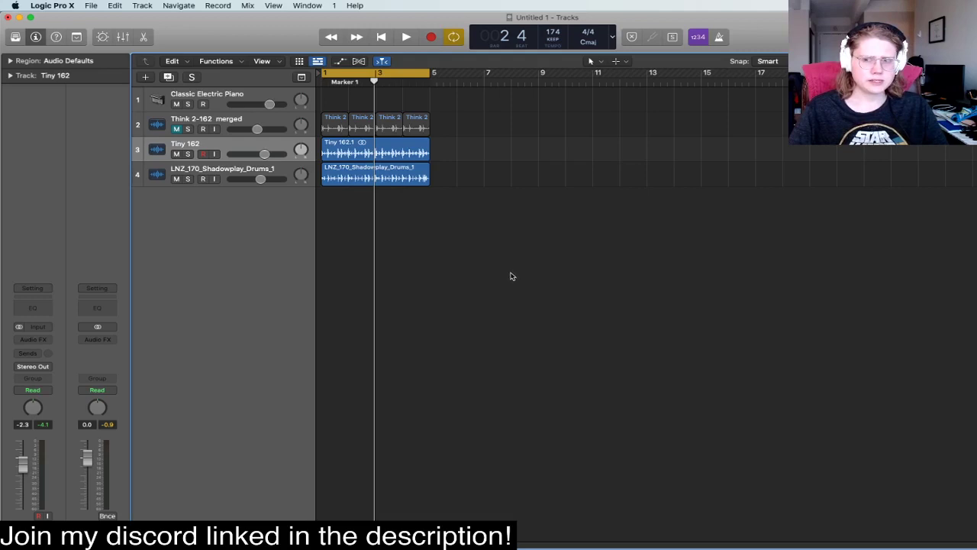
pyautogui.moveTo(468, 245); pyautogui.dragTo(532, 318)
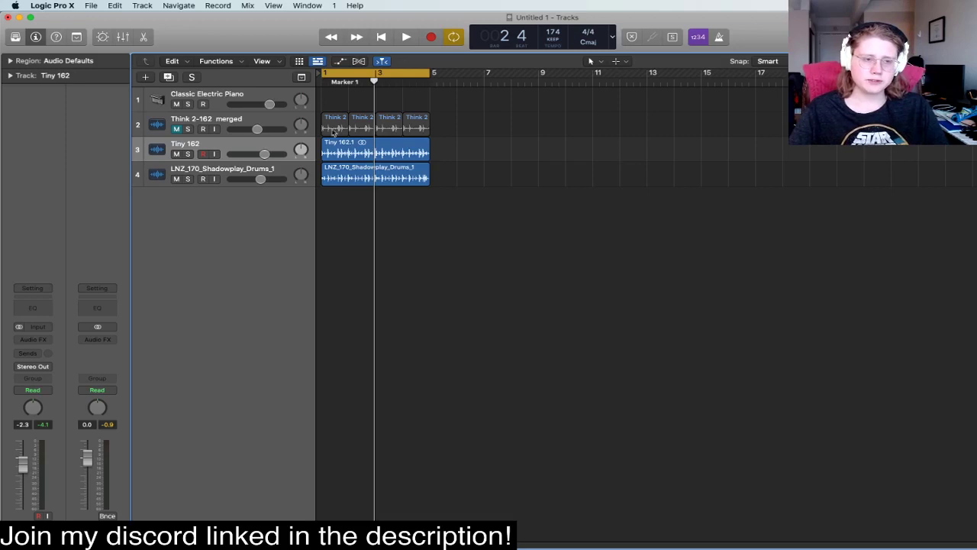
pyautogui.moveTo(584, 240); pyautogui.dragTo(669, 260)
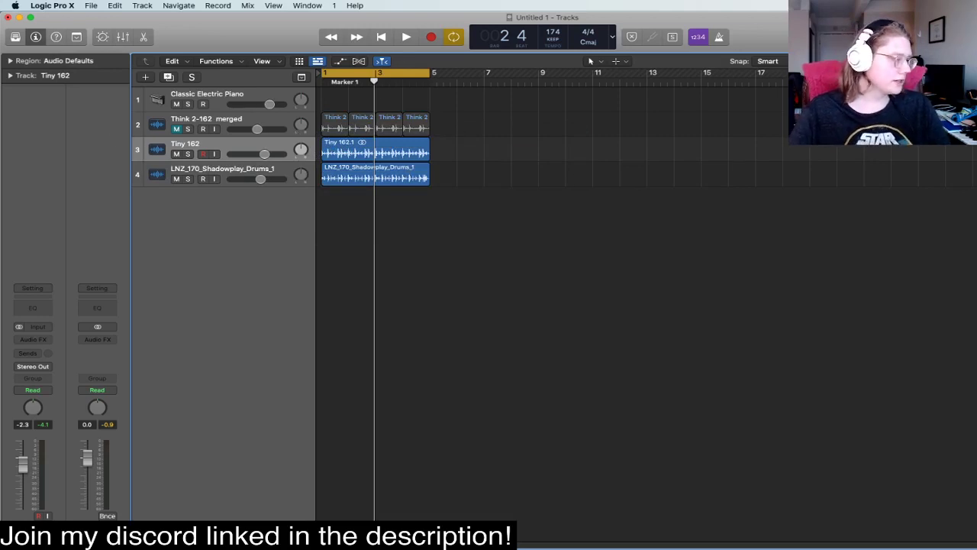
pyautogui.click(549, 255)
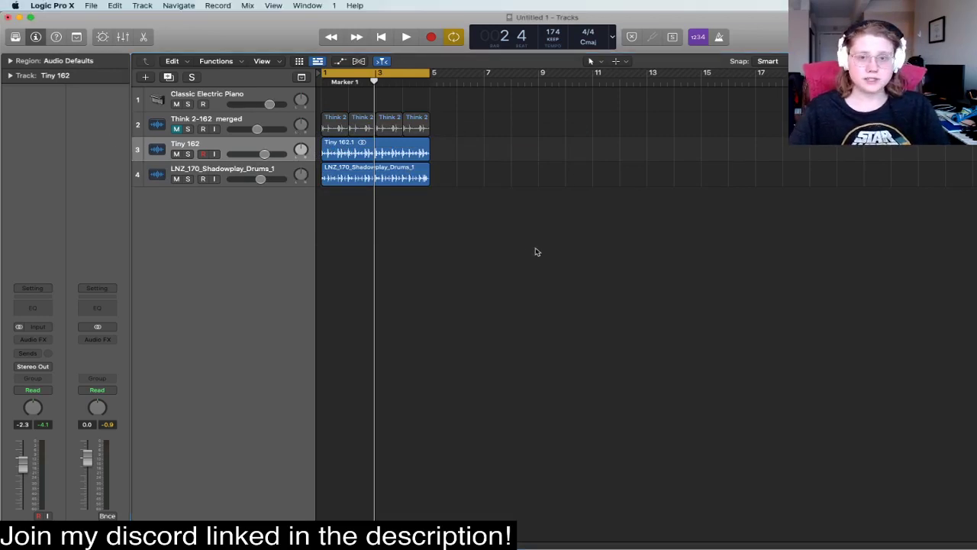
pyautogui.moveTo(517, 195); pyautogui.dragTo(321, 141)
pyautogui.click(421, 280)
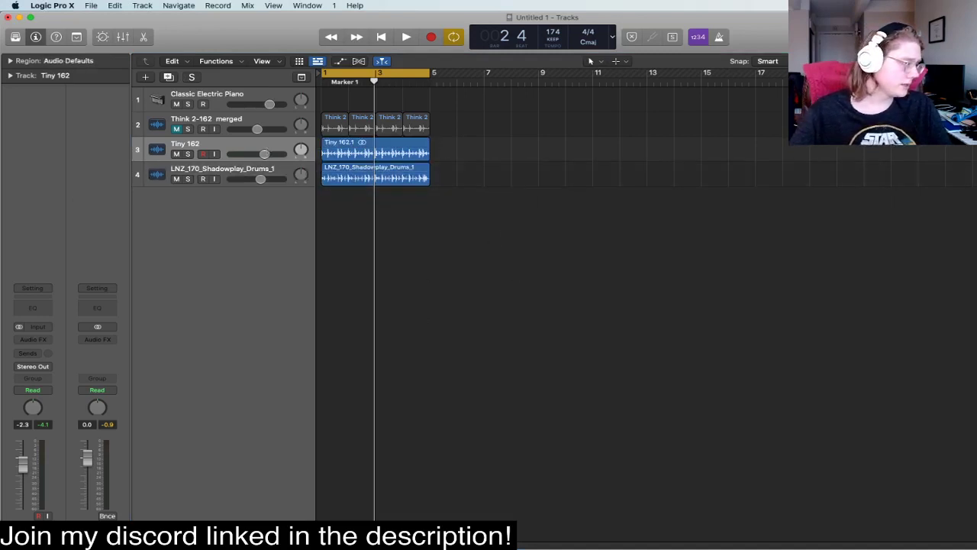